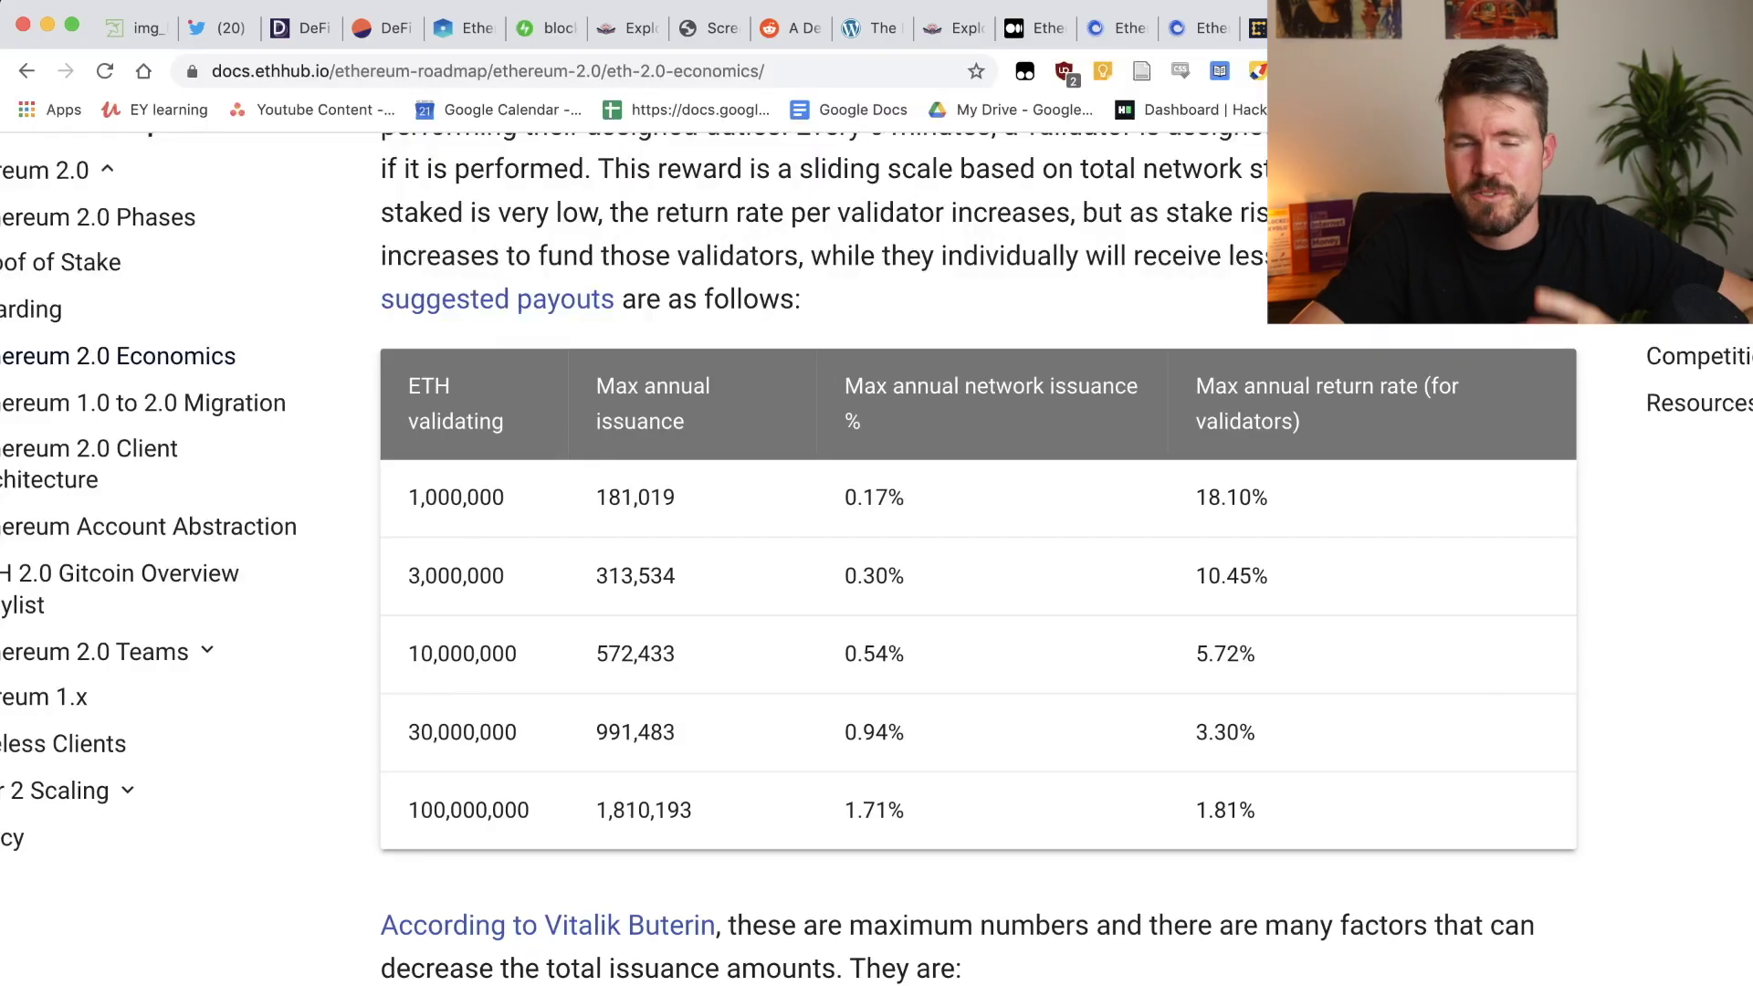
# Set the calculator's network to 70% online and 10% staked, comparing against EthHub's payouts table
pyautogui.hotkey('ctrl', 'Tab')
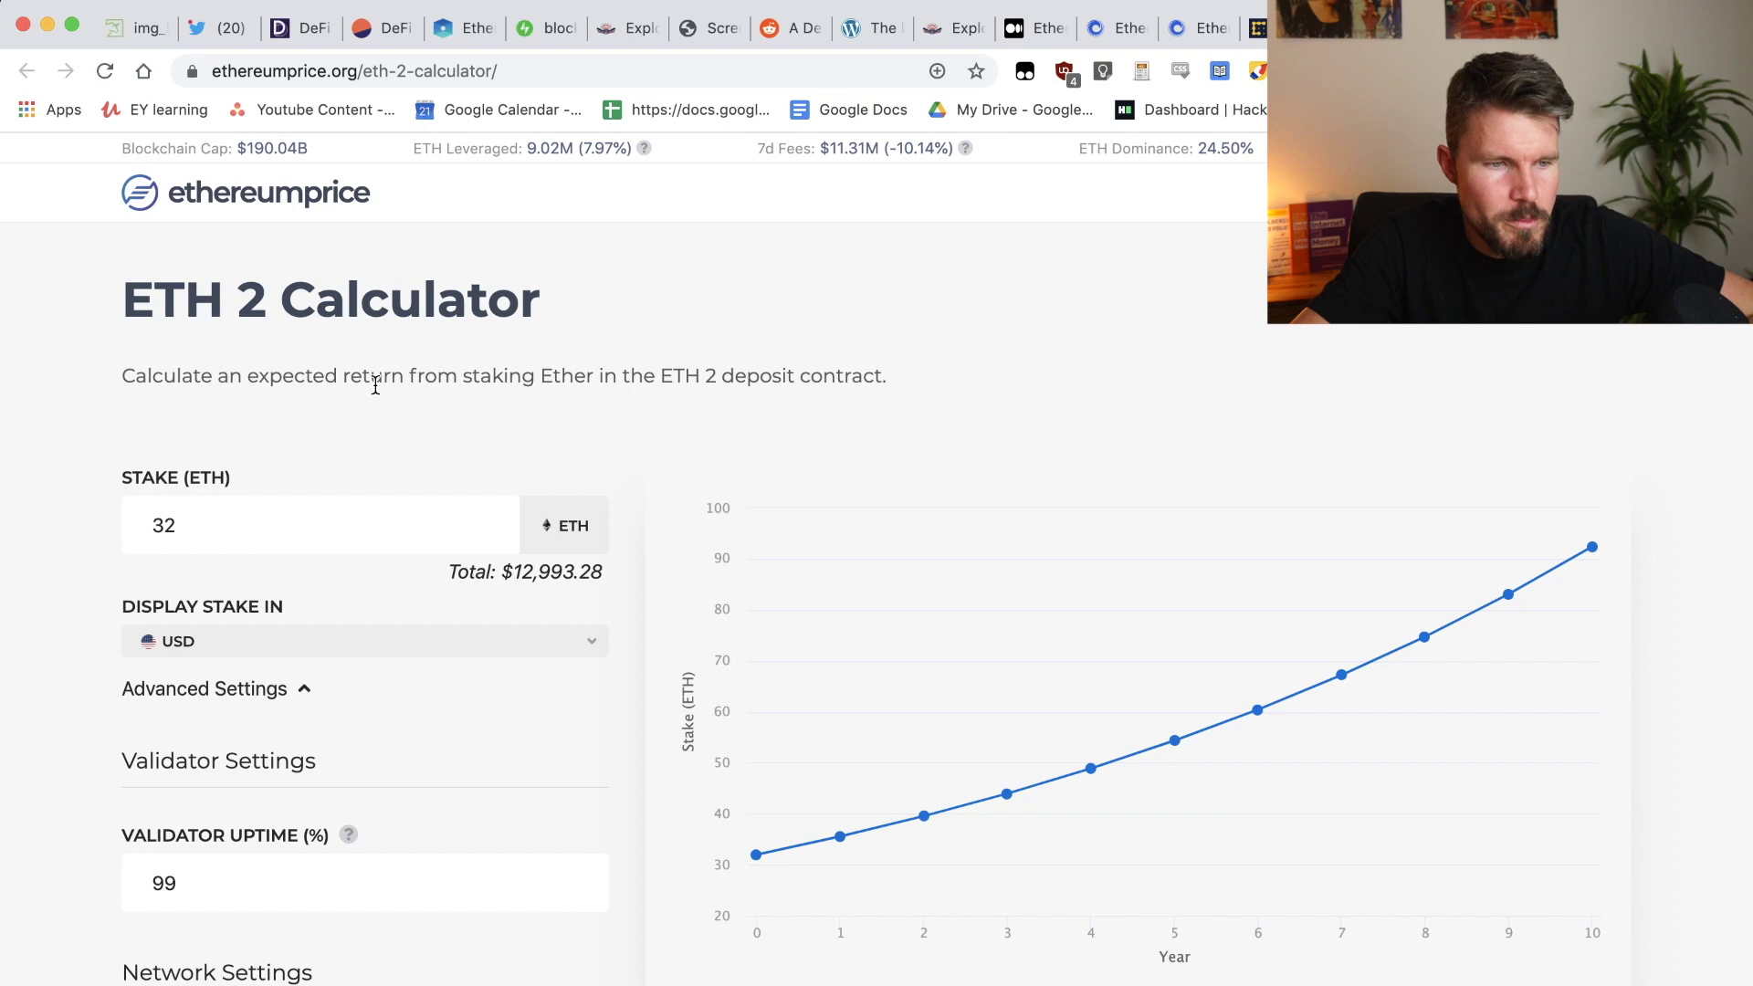
pyautogui.scroll(-5, 409, 486)
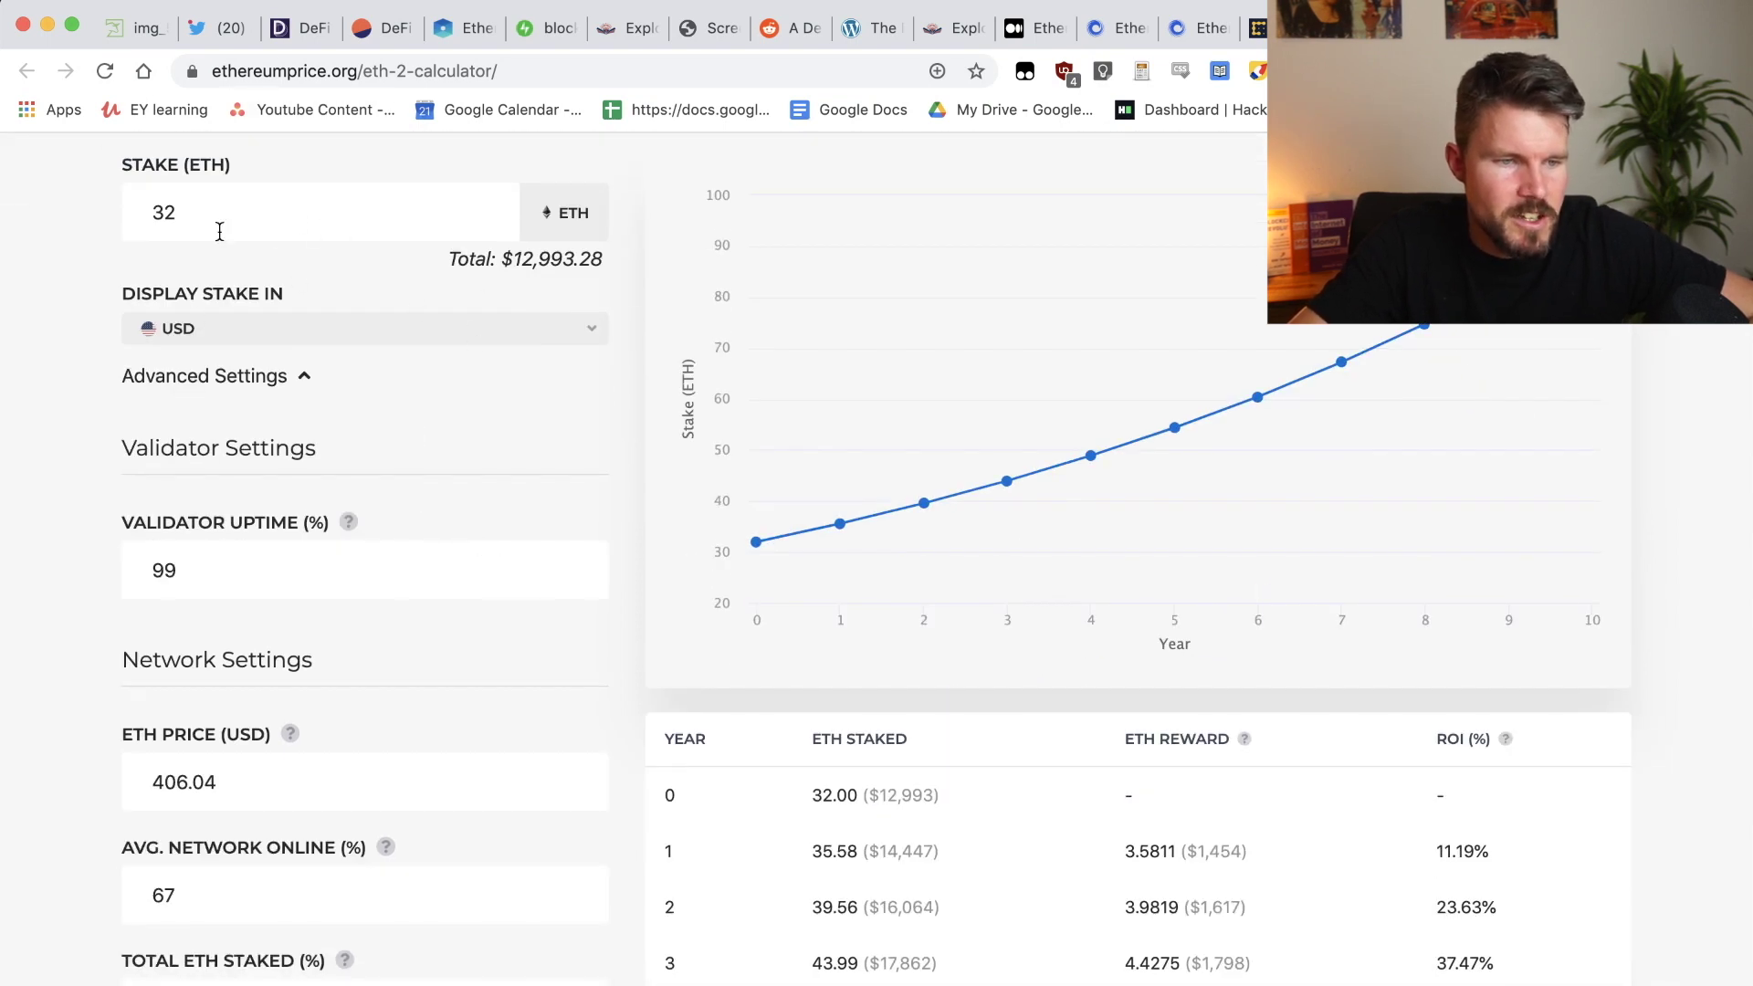
pyautogui.scroll(-4, 79, 508)
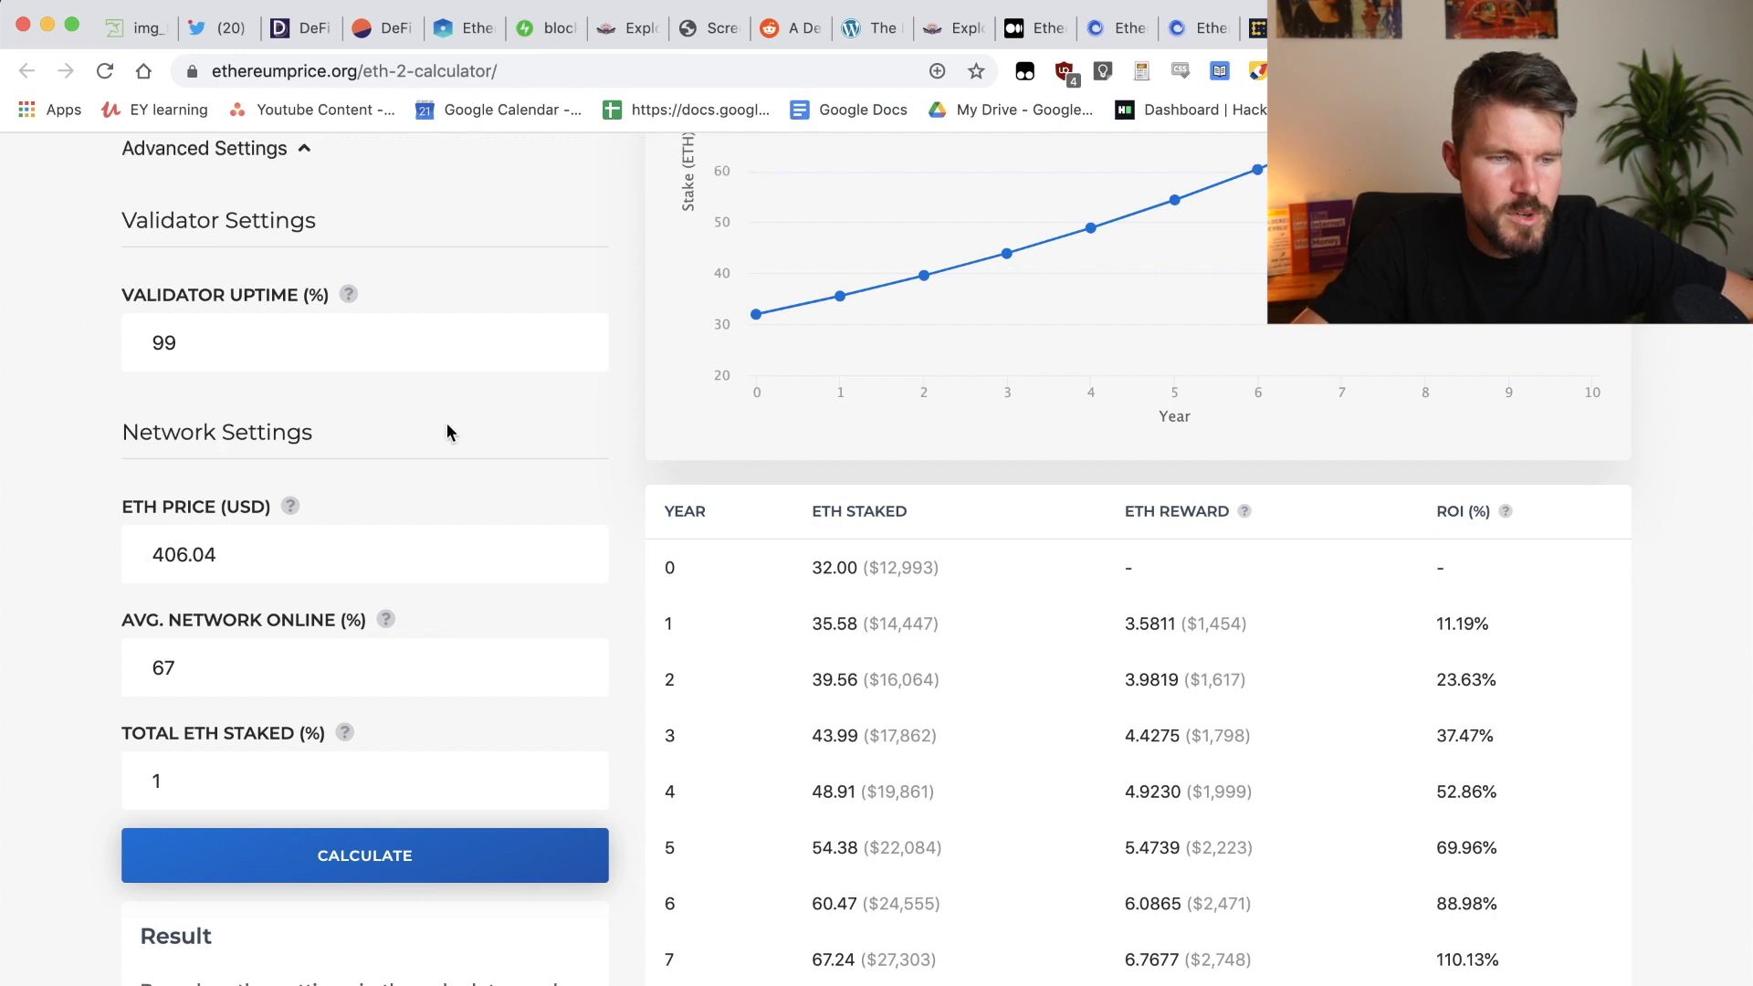
pyautogui.scroll(-2, 75, 535)
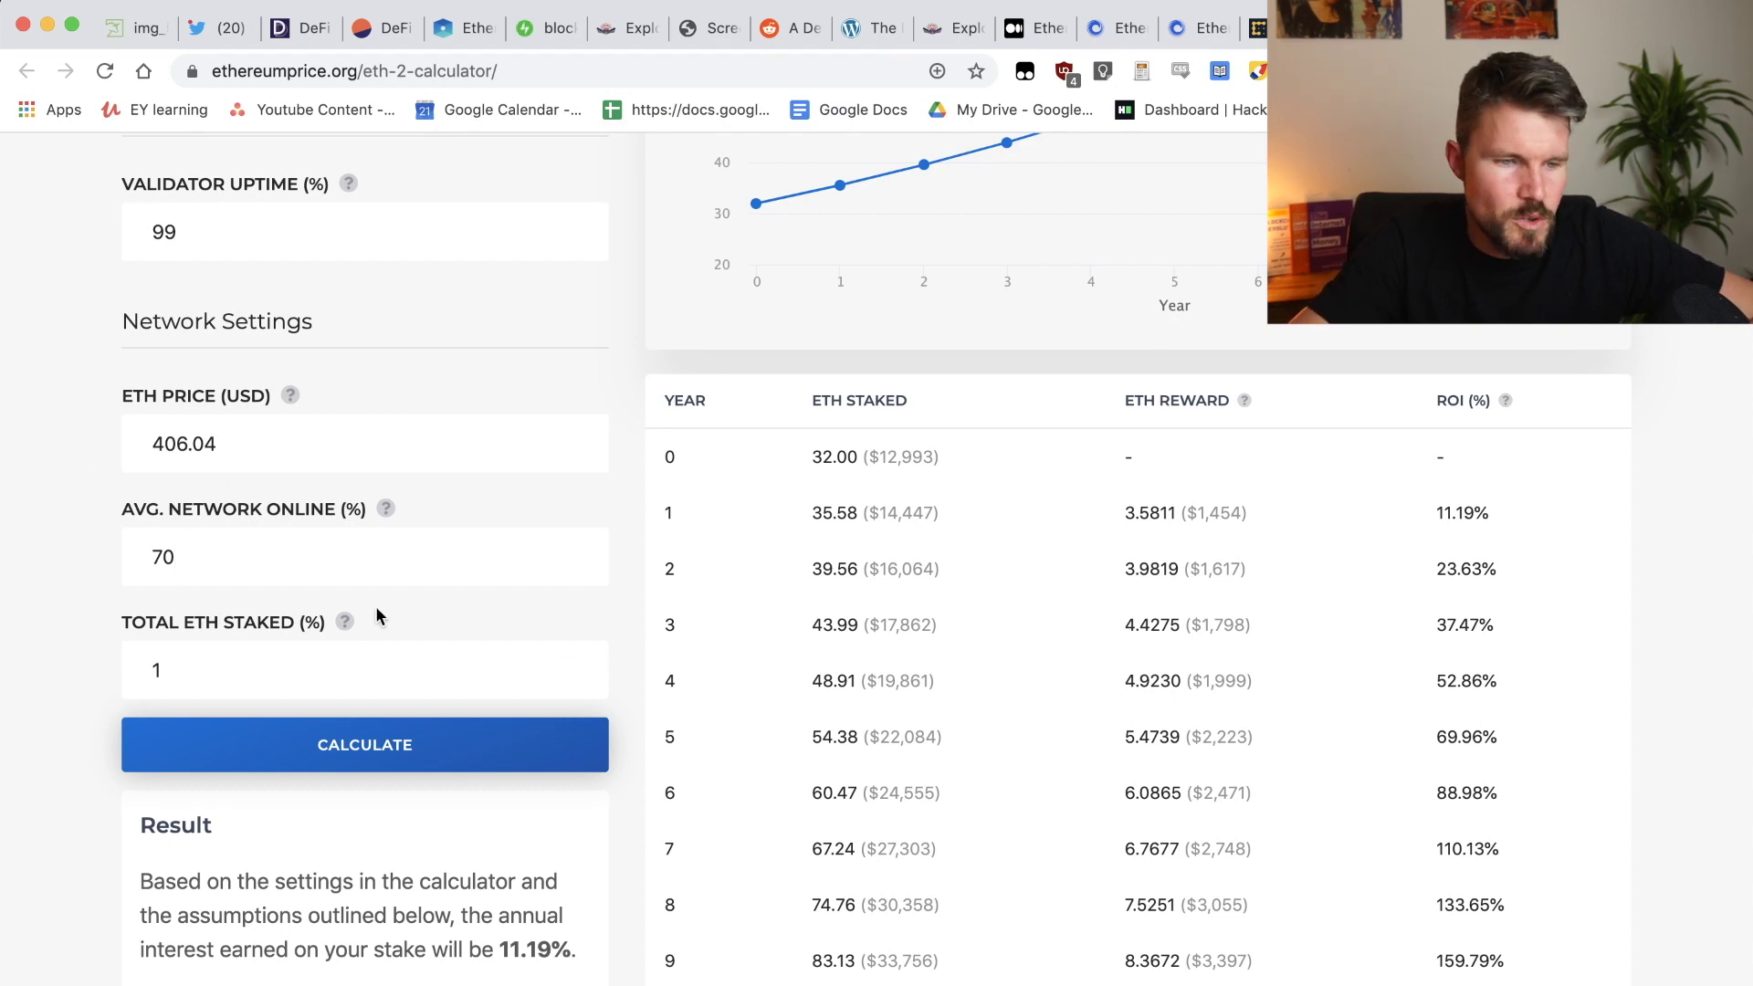
pyautogui.moveTo(344, 733)
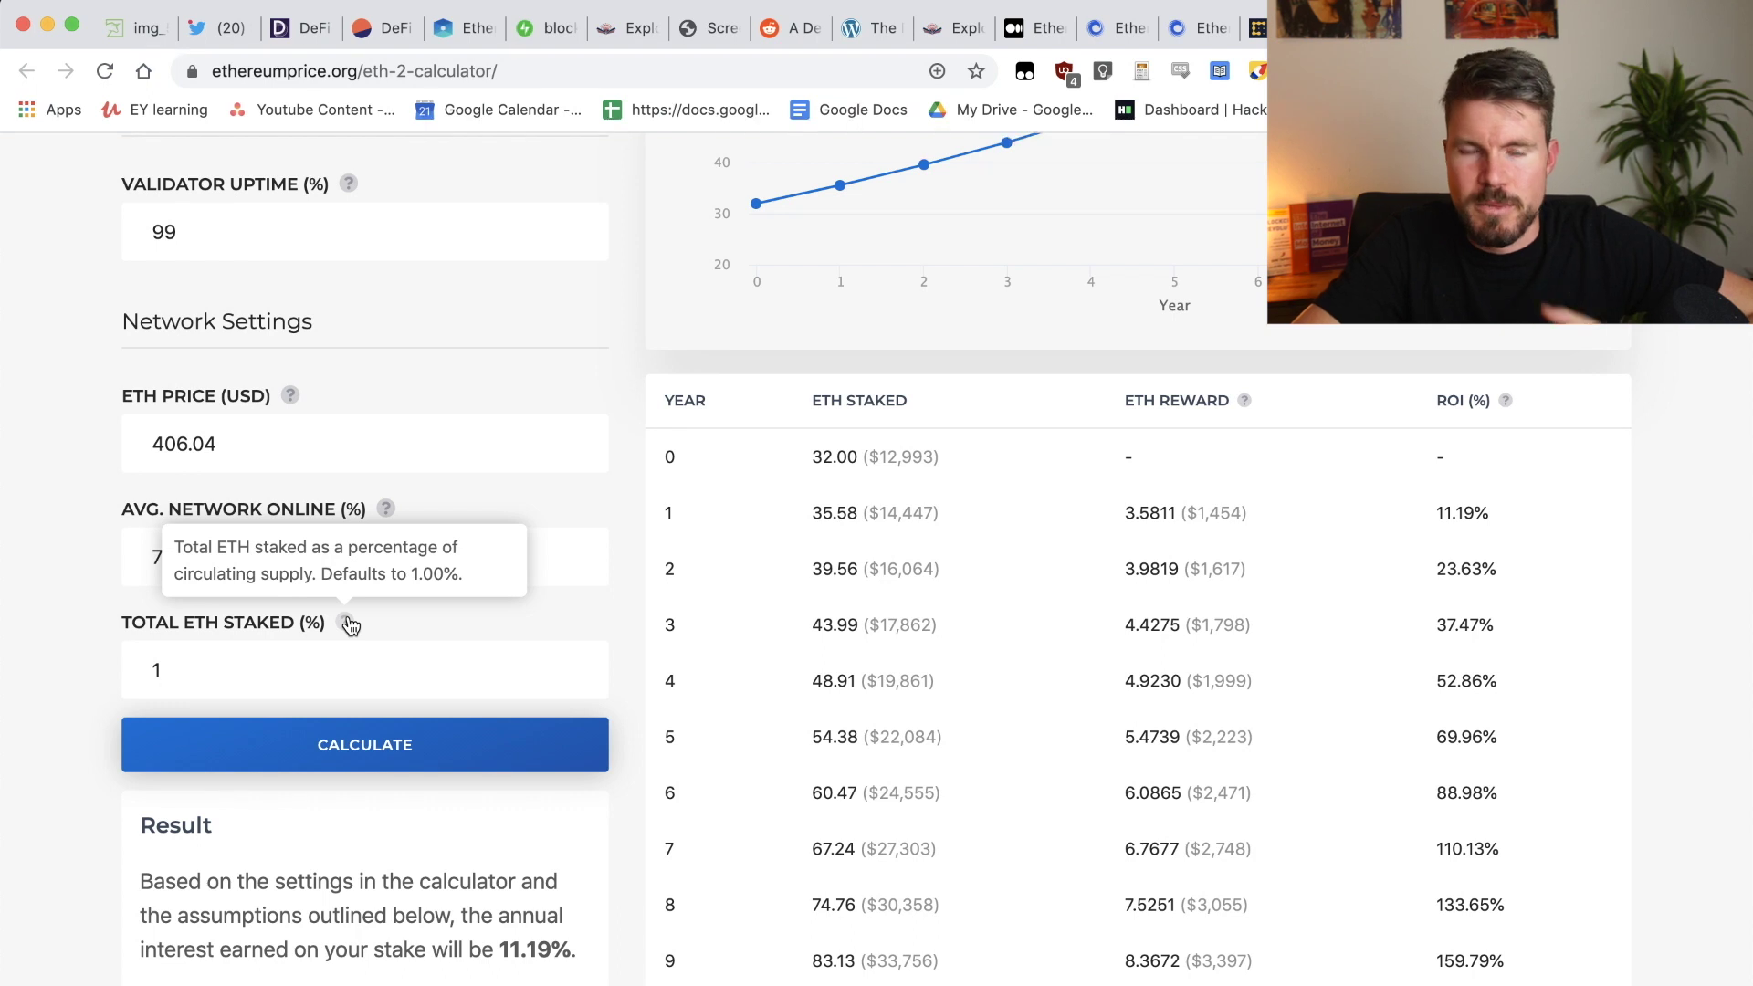
pyautogui.hotkey('ctrl', 'Tab')
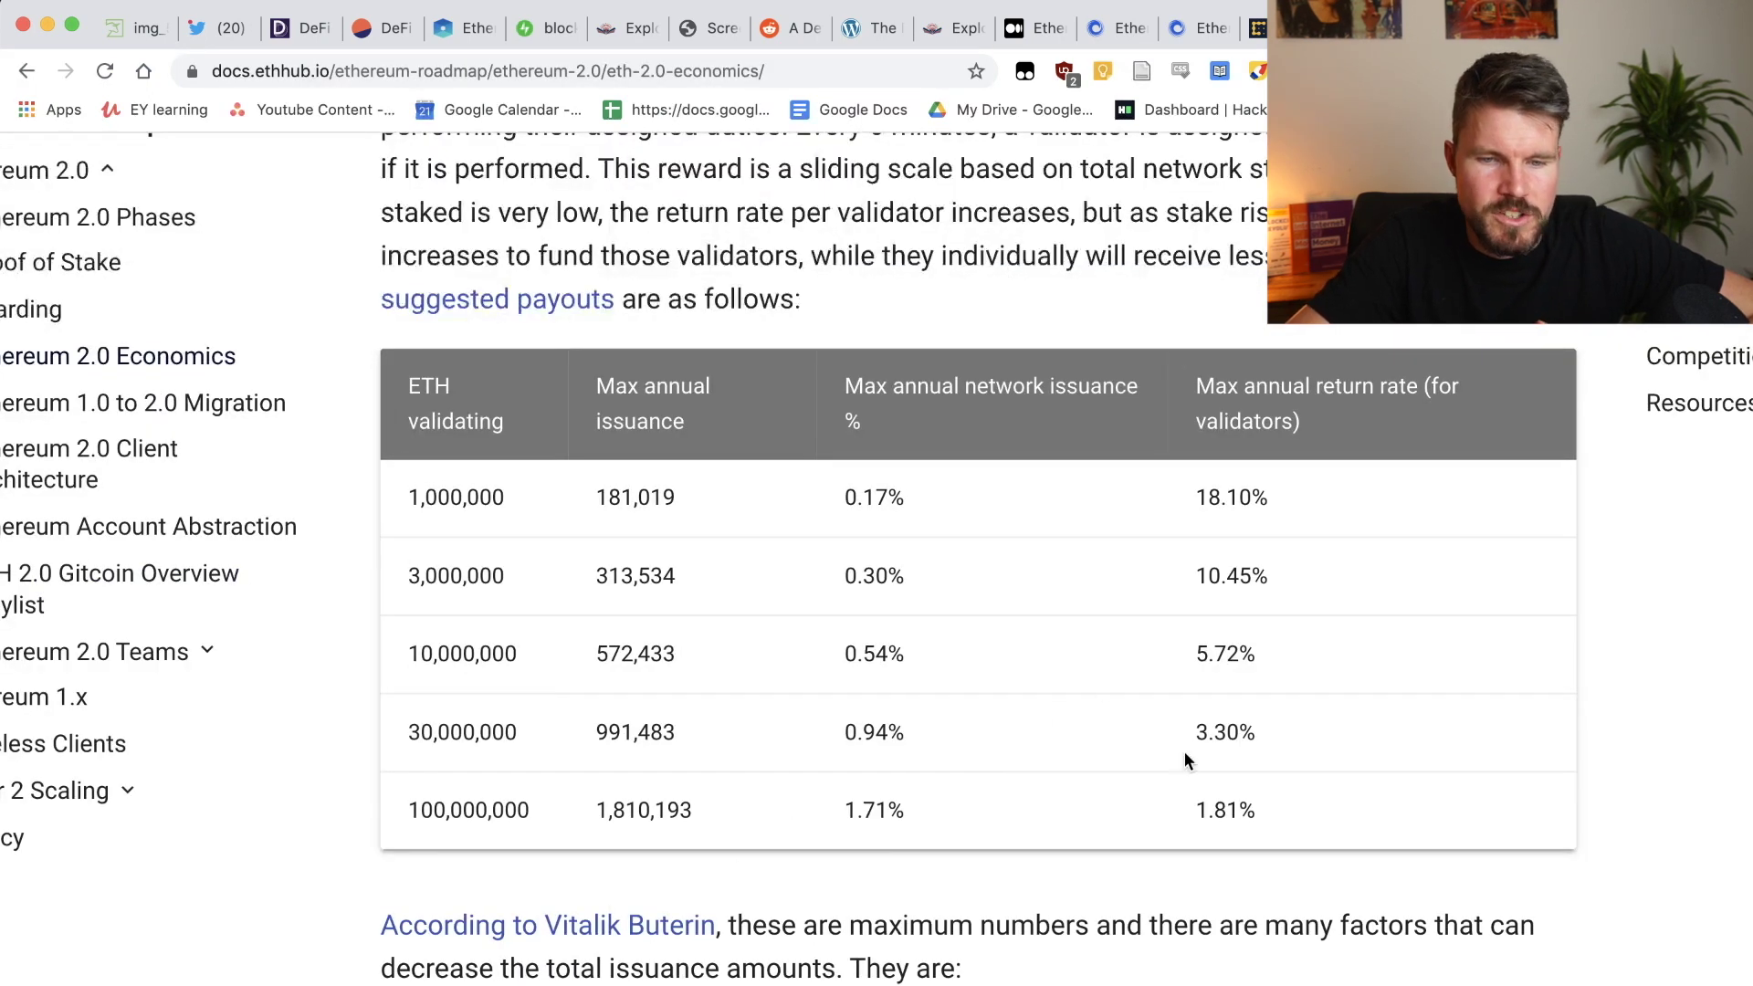
pyautogui.hotkey('ctrl', 'shift', 'Tab')
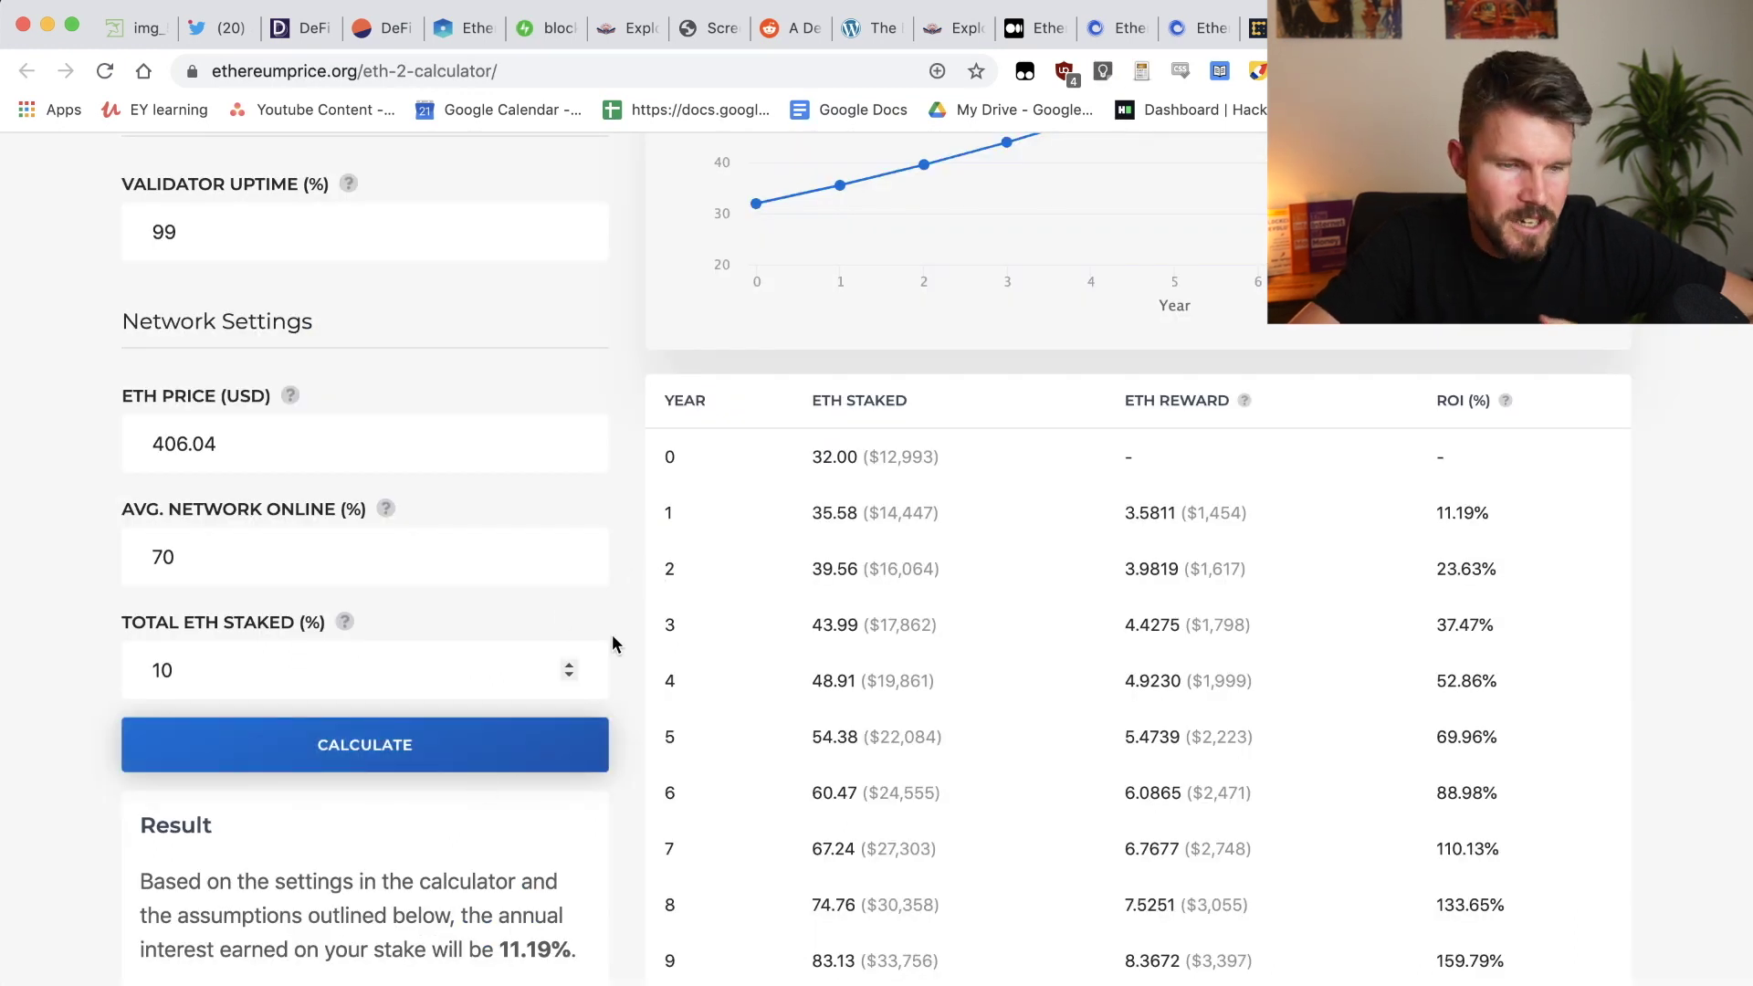
# Rerun the calculation twice, giving 3.66% annual interest and 33.17 ETH after year 1
pyautogui.click(367, 752)
pyautogui.click(368, 752)
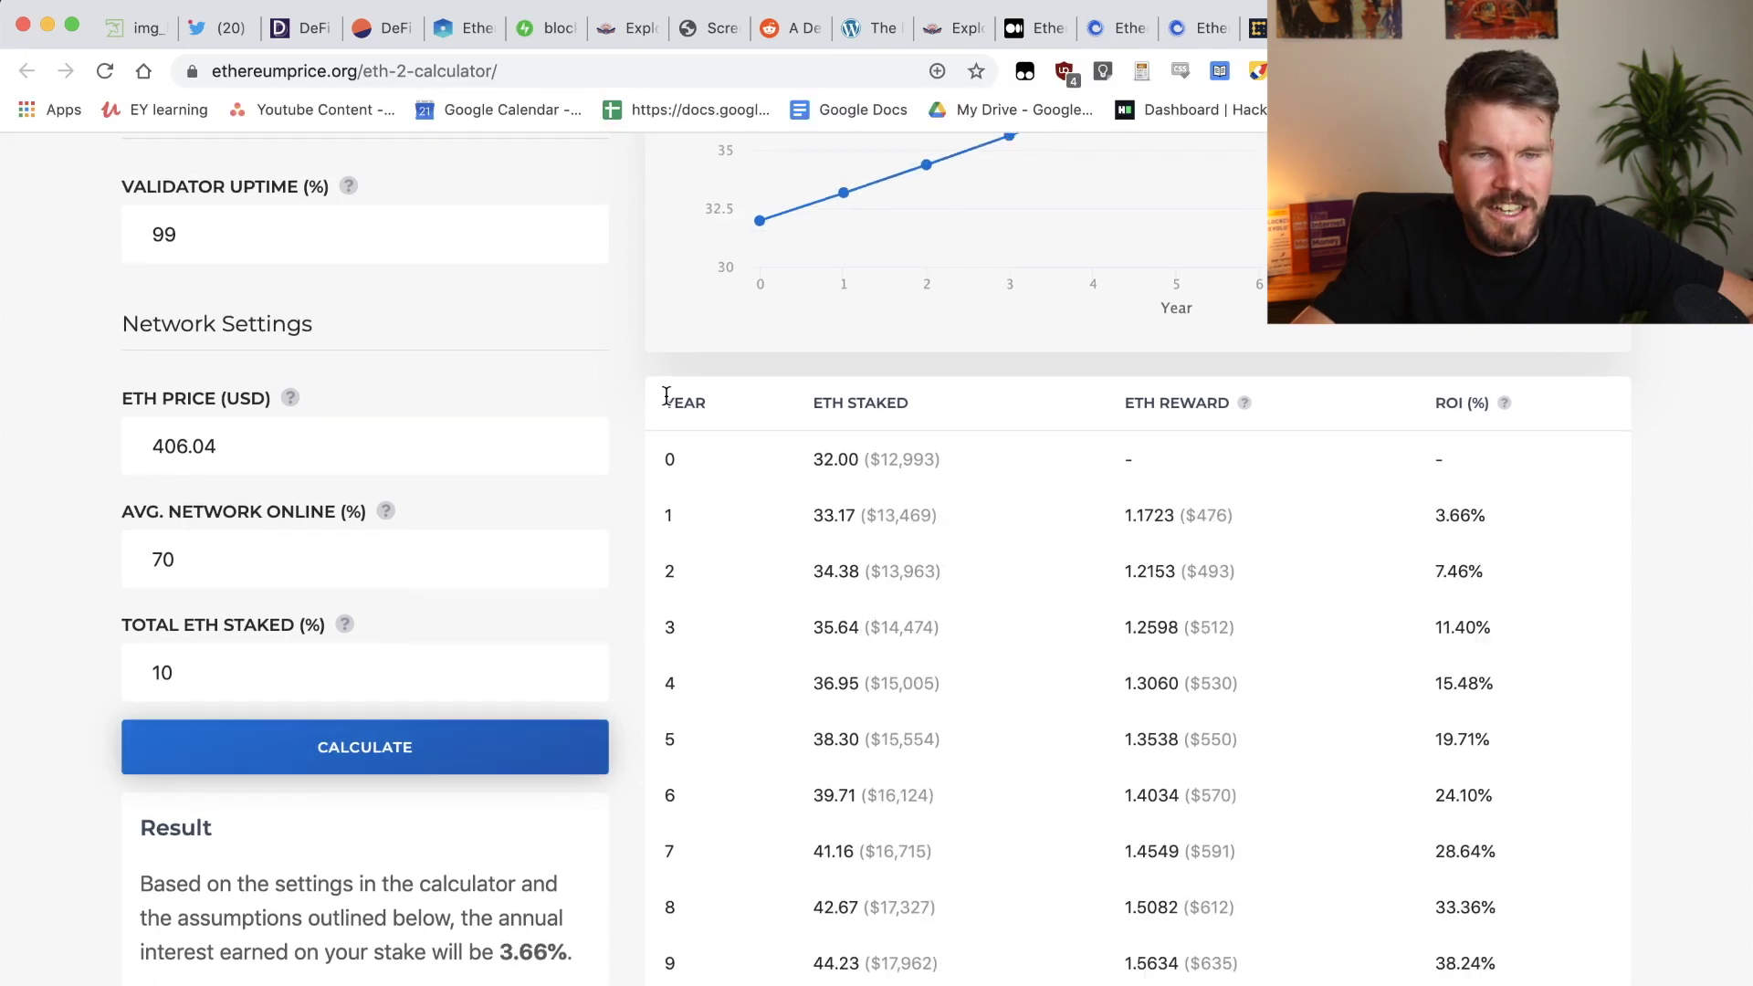
pyautogui.scroll(-4, 714, 704)
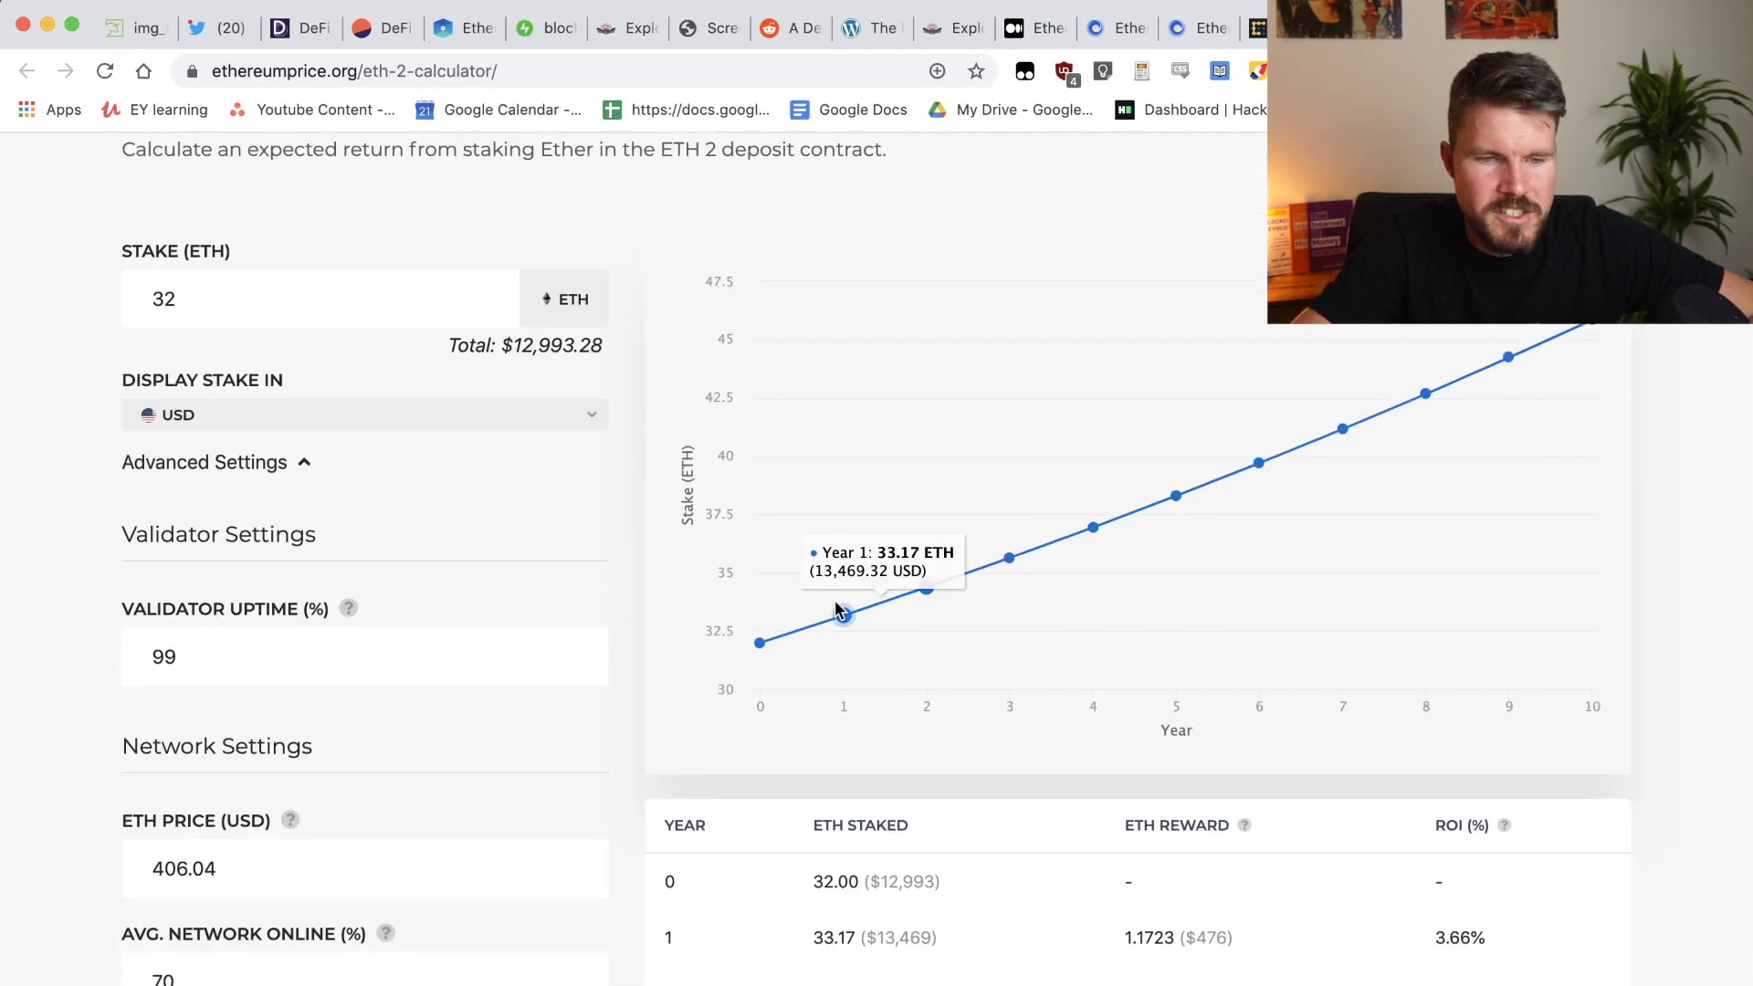